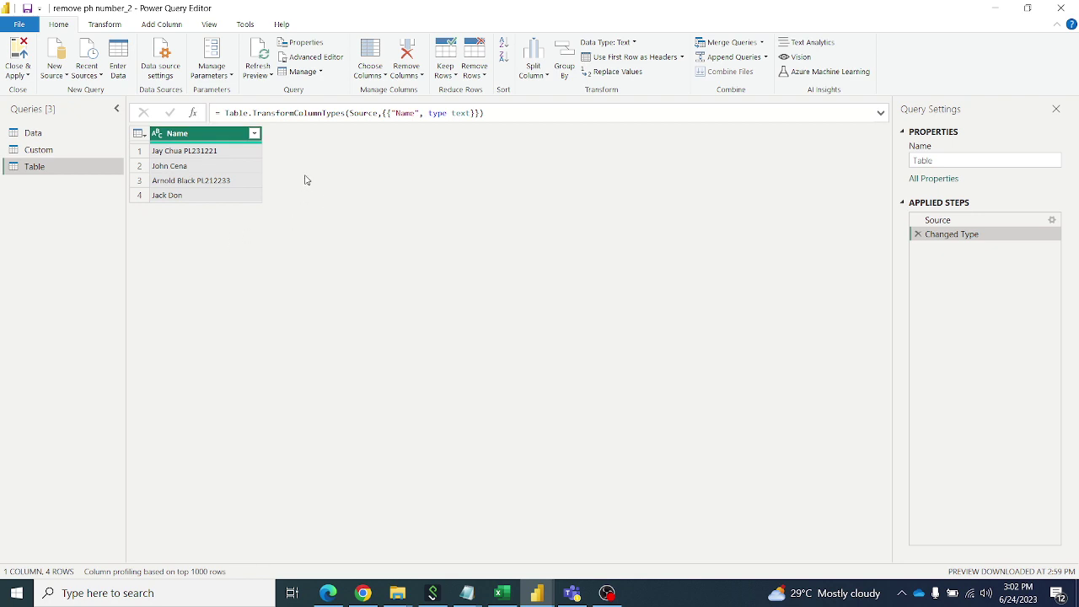
Start a Custom column whose formula reads Text.Split([Name], " ") to split names at spaces
left_click(172, 25)
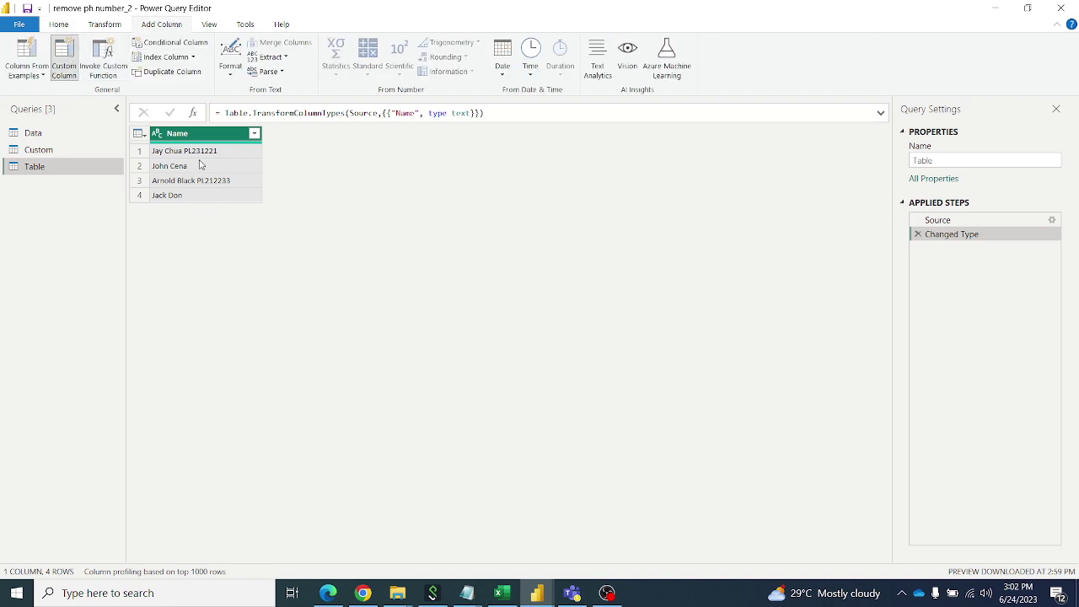
left_click(64, 59)
left_click(416, 257)
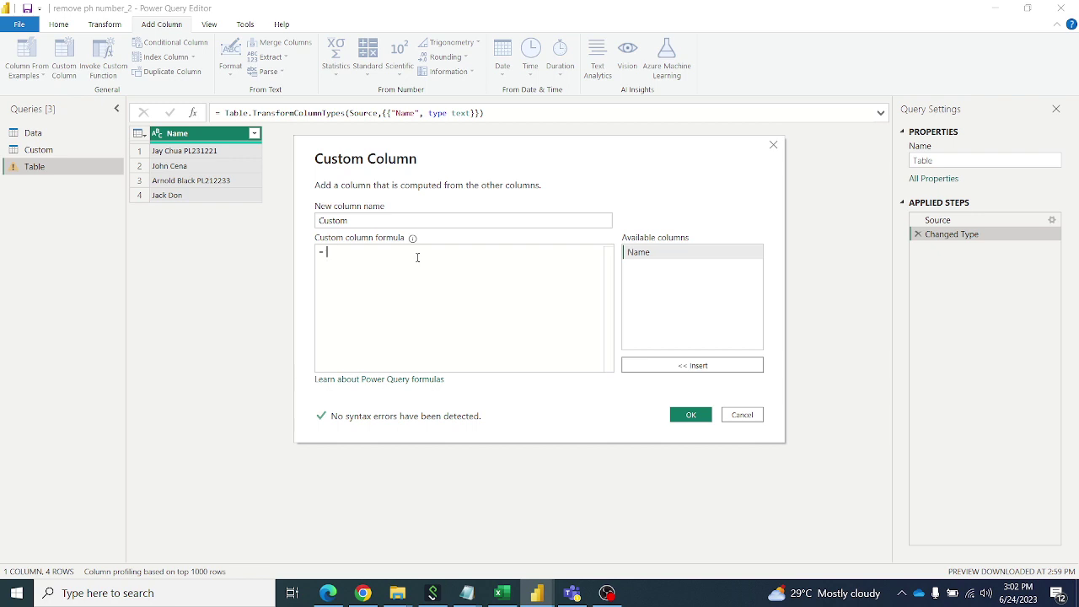
type("T")
type("ext.")
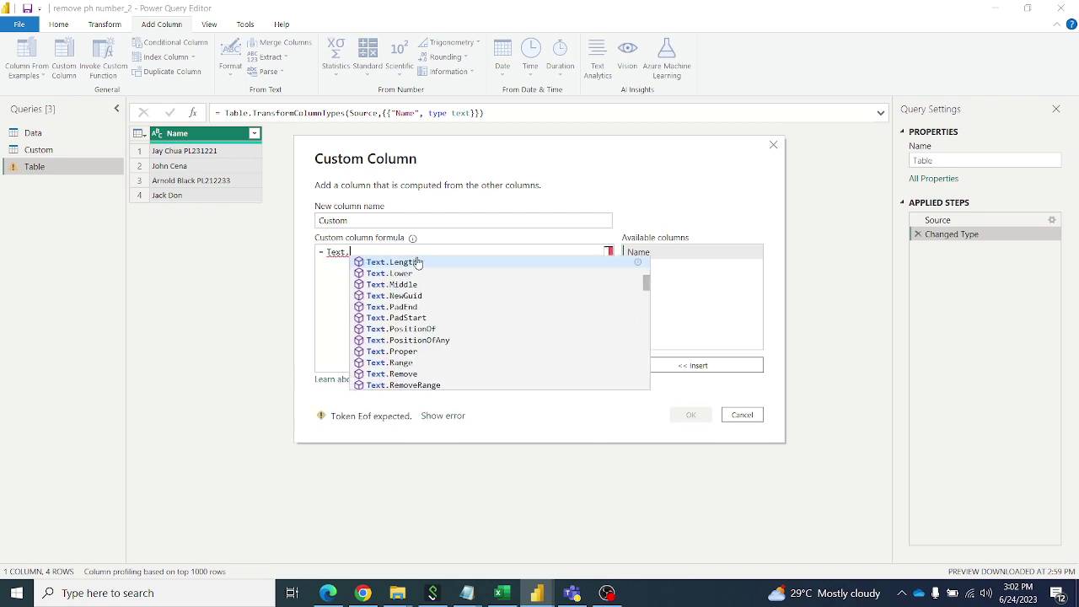
type("split")
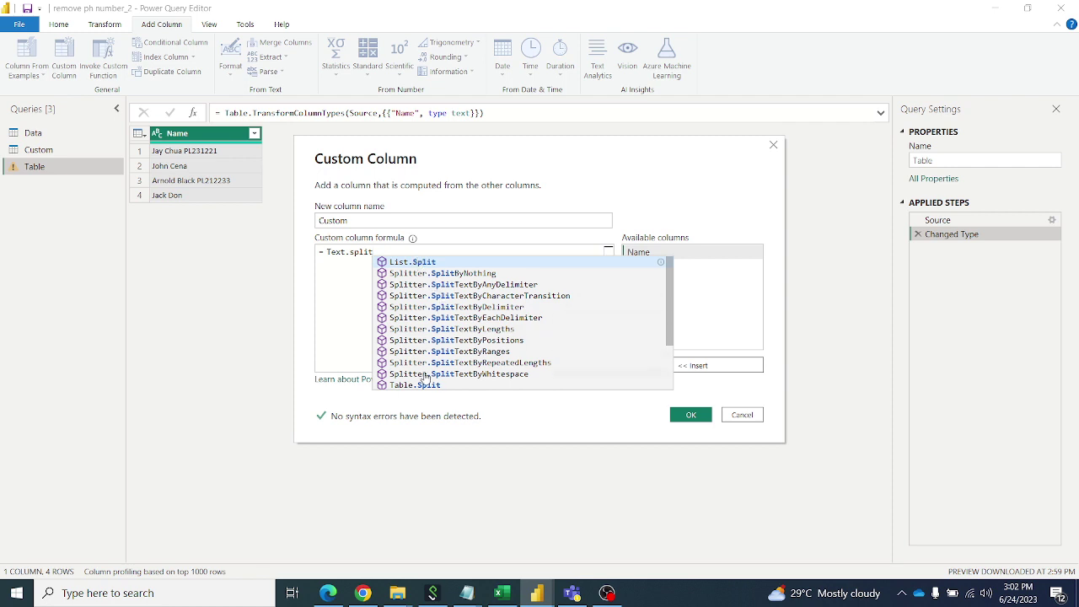
scroll(452, 331, "down", 2)
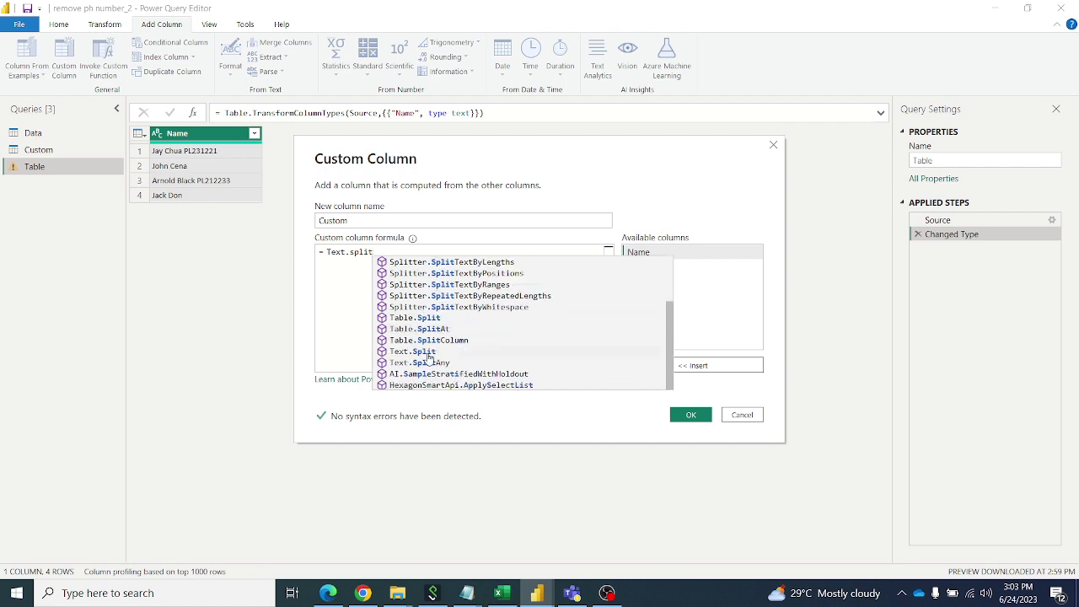
left_click(427, 352)
left_click(346, 251)
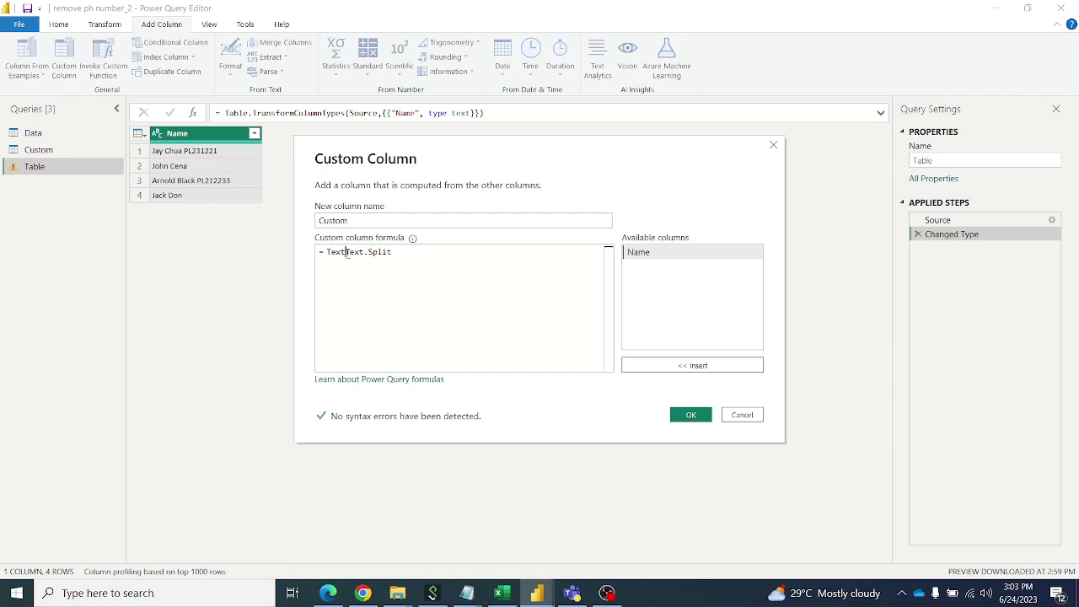
key("BackSpace")
key("BackSpace")
key("BackSpace")
key("BackSpace")
type("(")
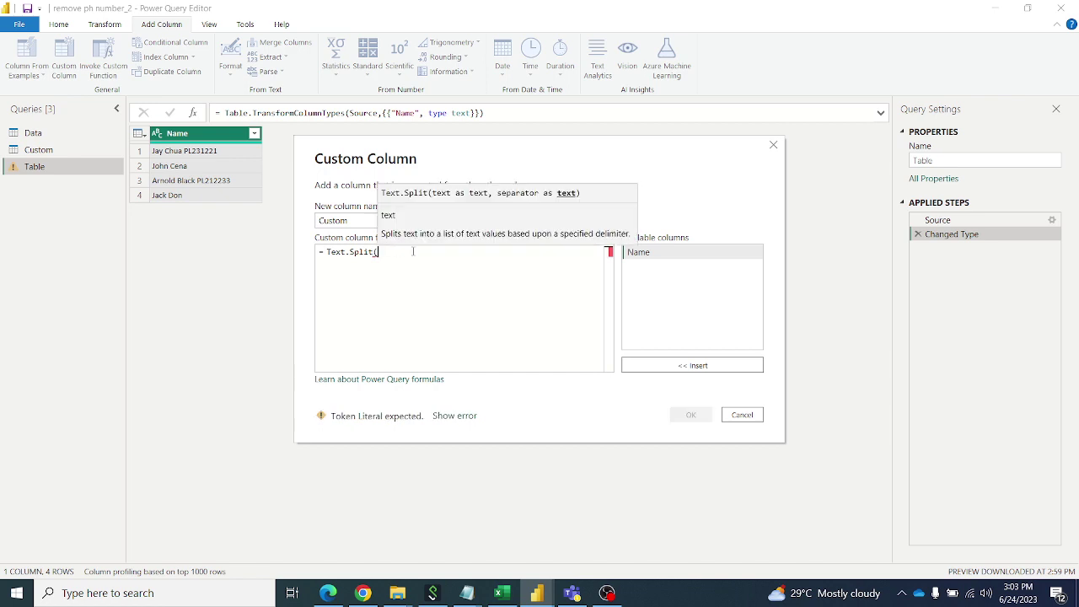
double_click(649, 253)
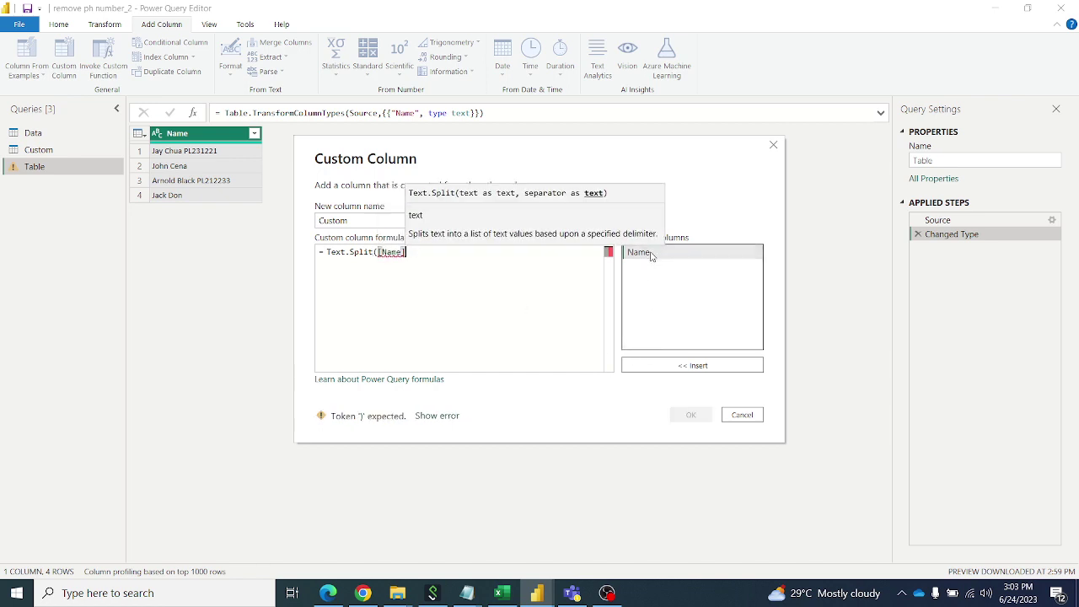
type(", ")
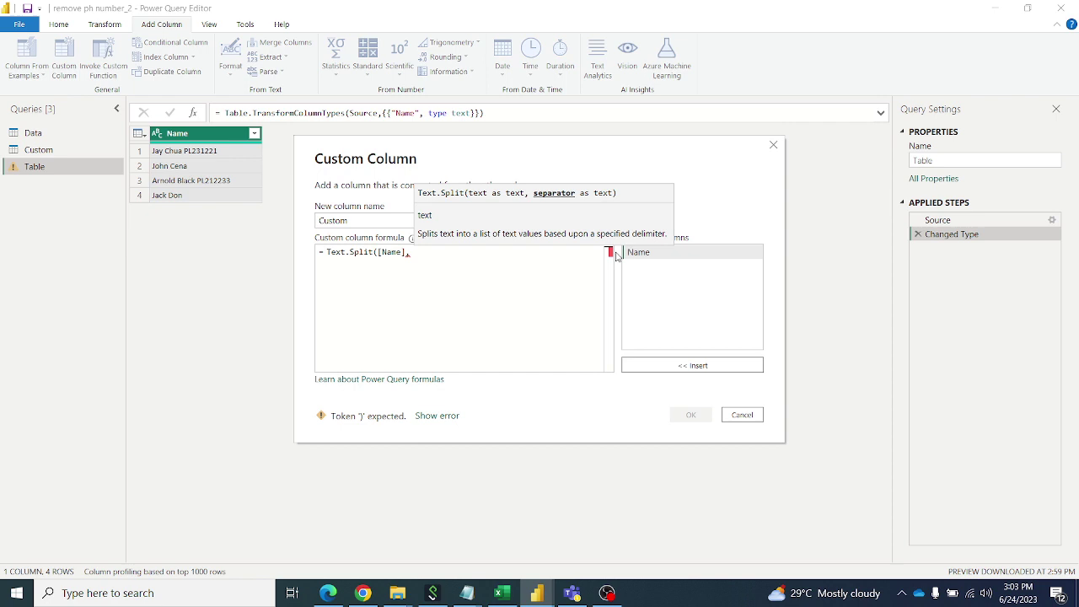
type("\" \"")
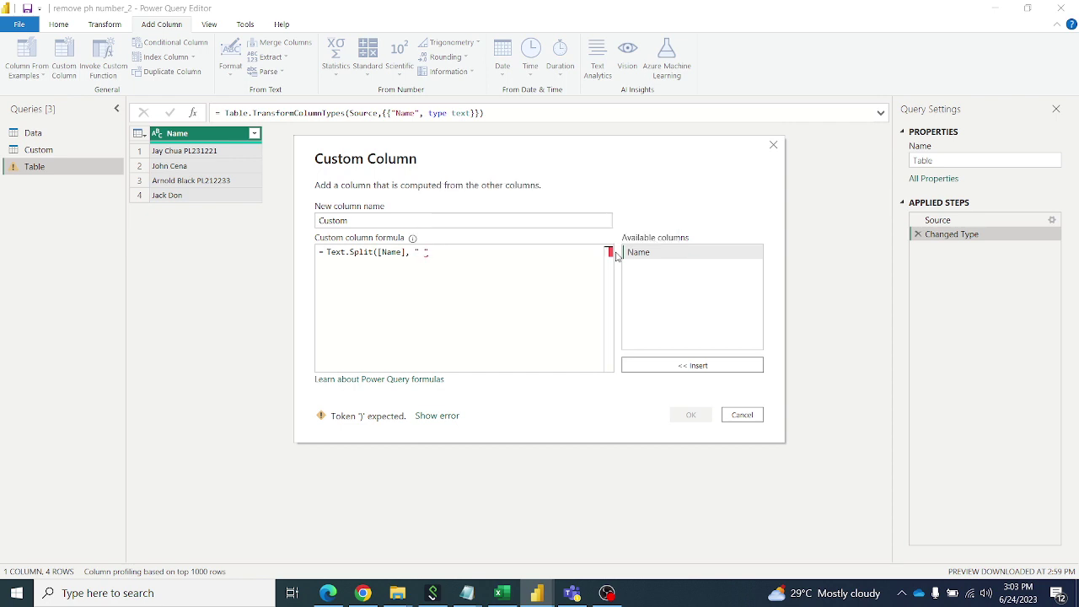
type(")")
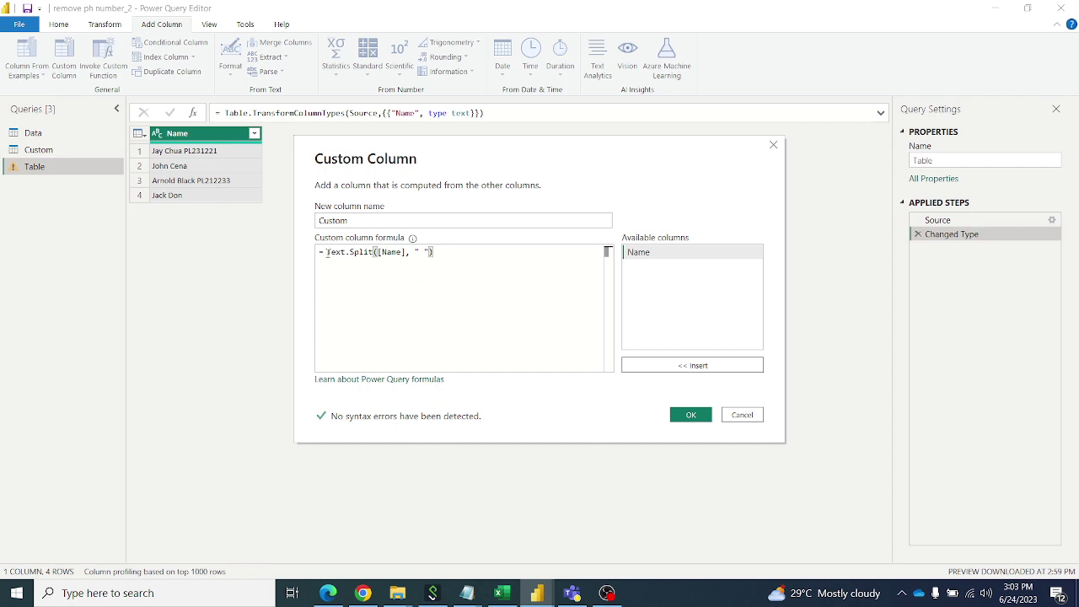
Prefix the Text.Split call with List.Select( in the Custom formula
left_click(329, 252)
type("L")
type("ist.")
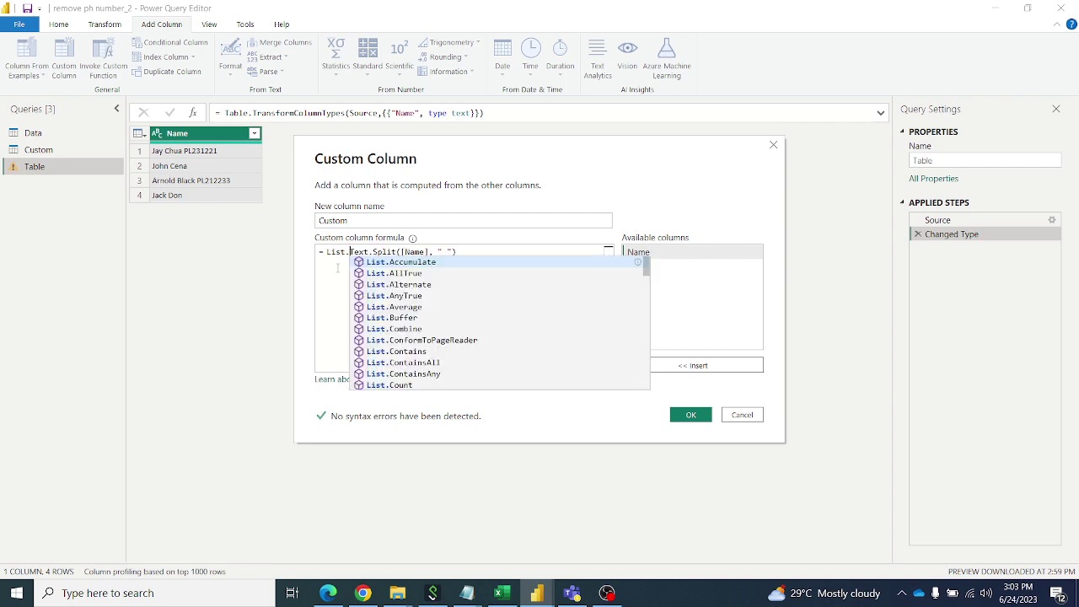
type("Sele")
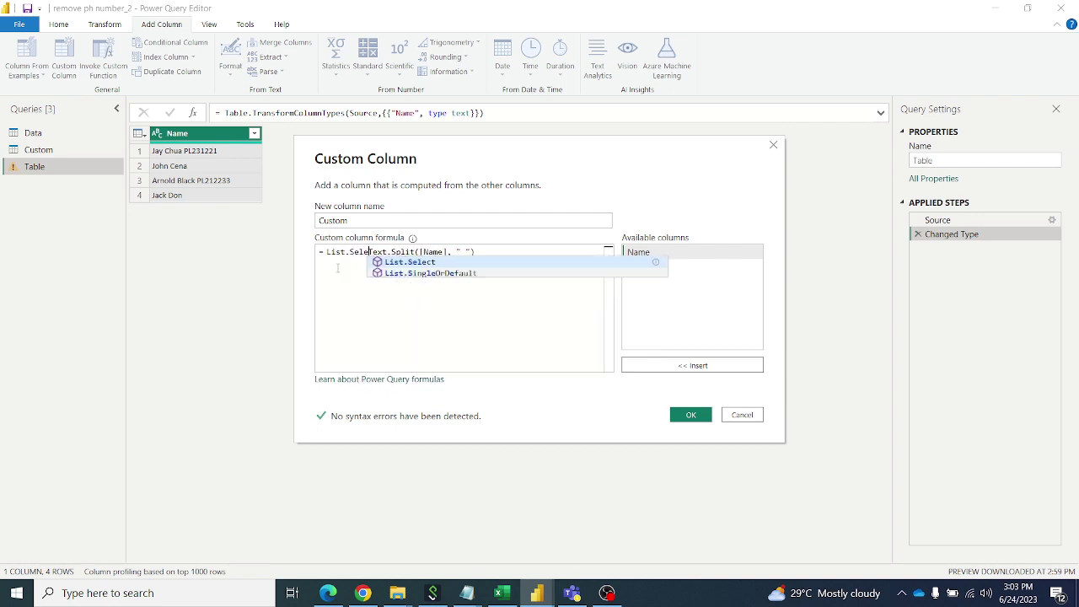
type("ct")
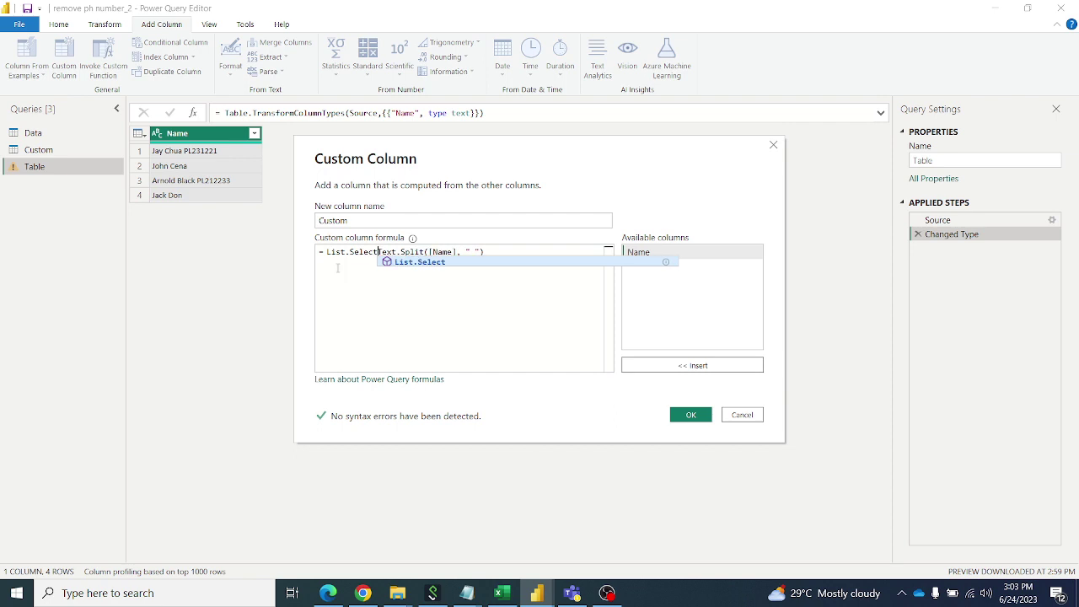
type("(")
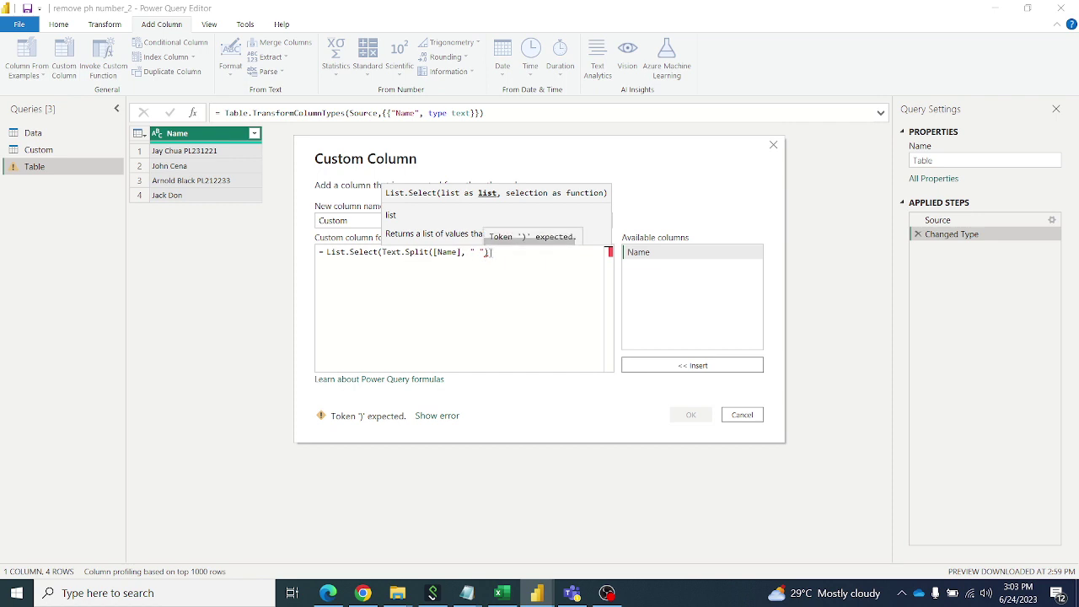
Add the condition each Text.Contains(_, "PL") after the split in the List.Select formula
left_click(489, 252)
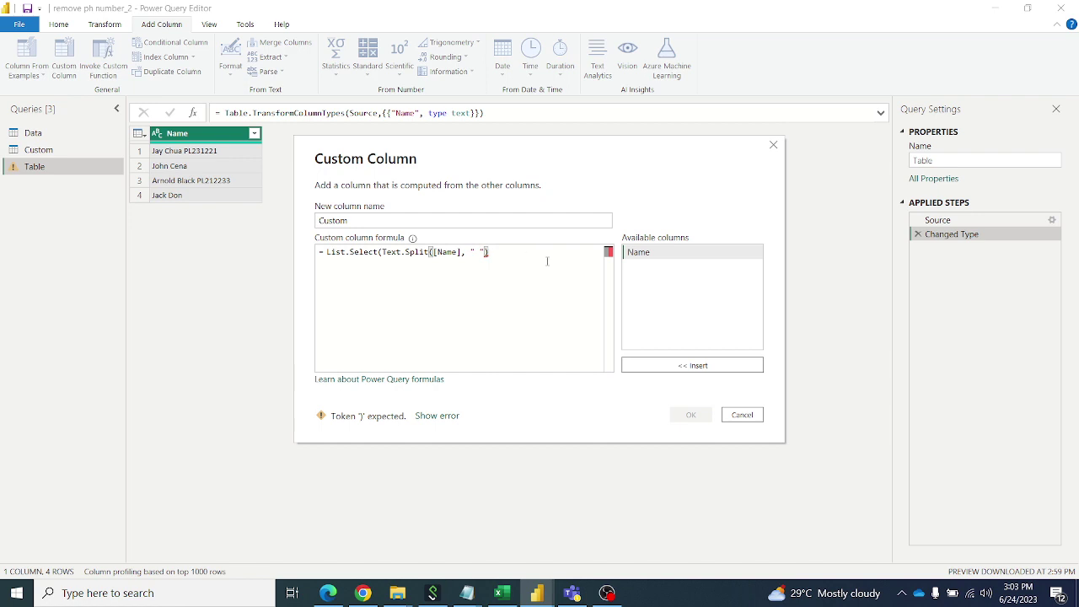
type(",")
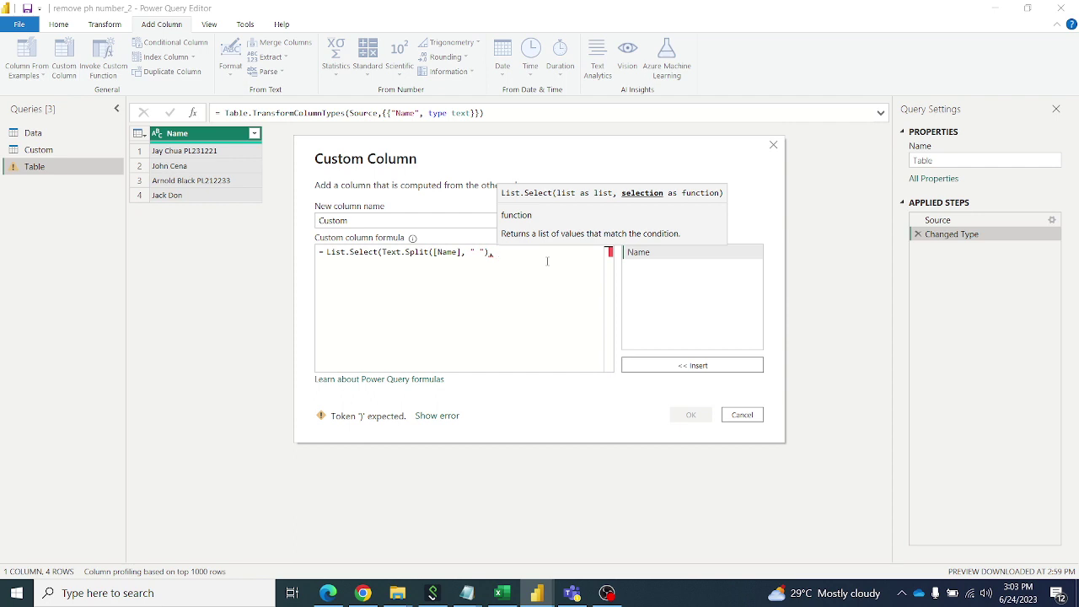
type(" e")
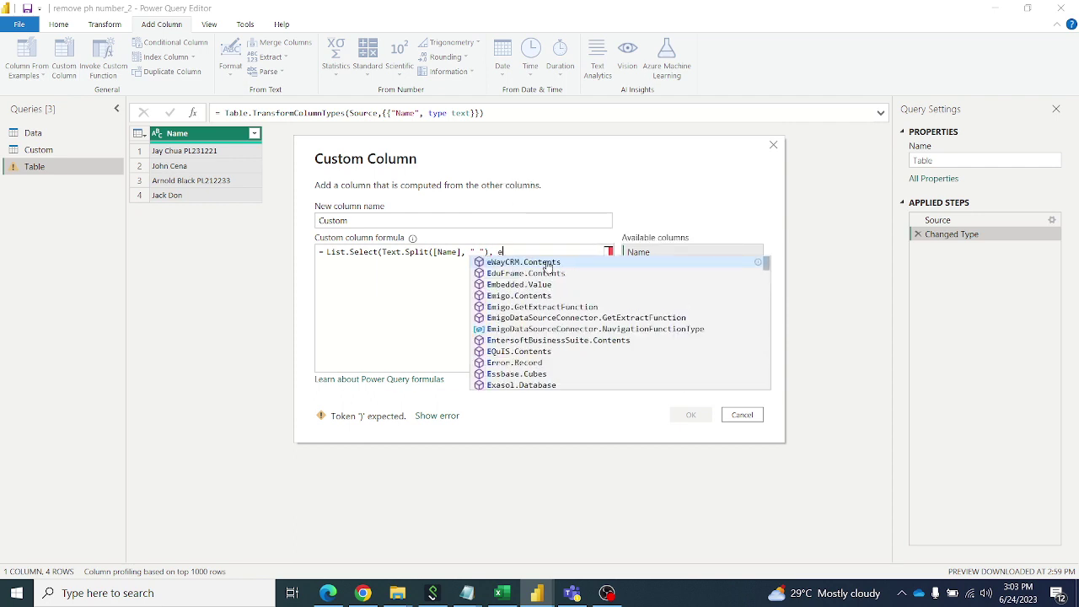
type("ach")
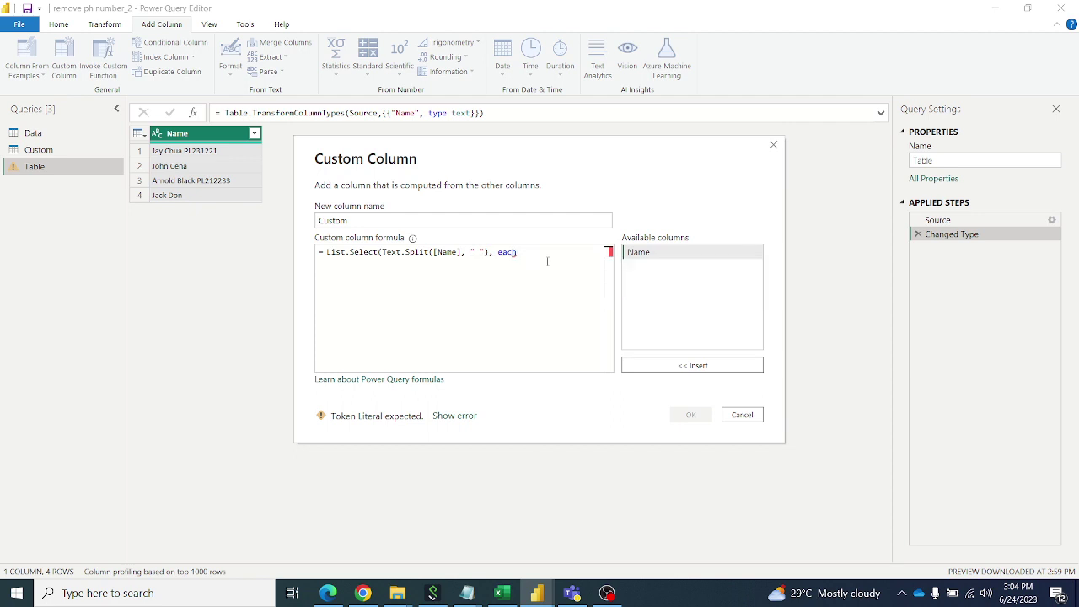
type(" TExt")
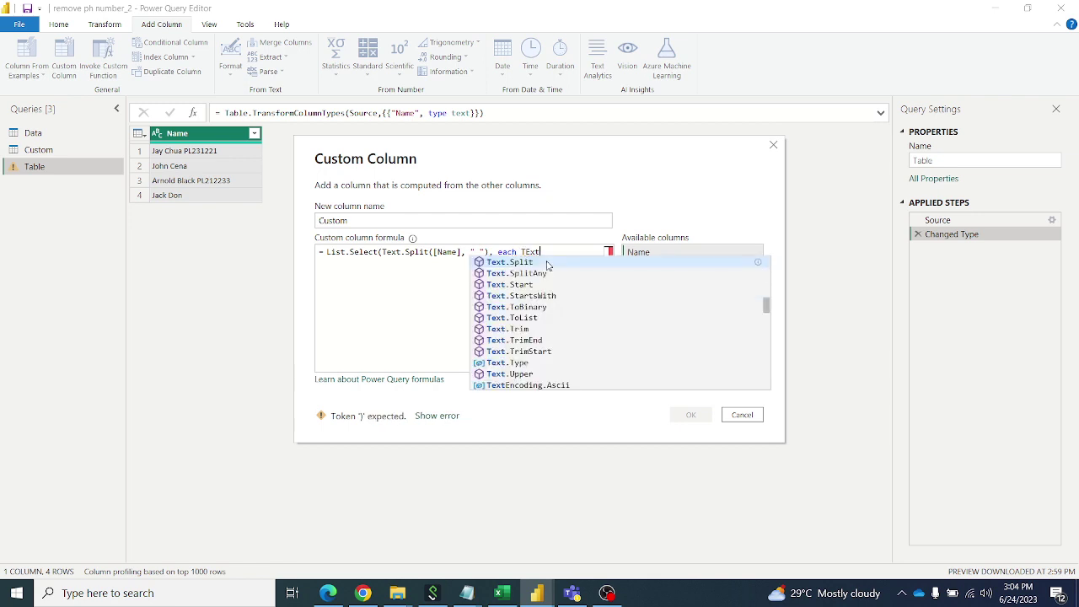
key("BackSpace")
key("BackSpace")
key("BackSpace")
type("ext")
type(".C")
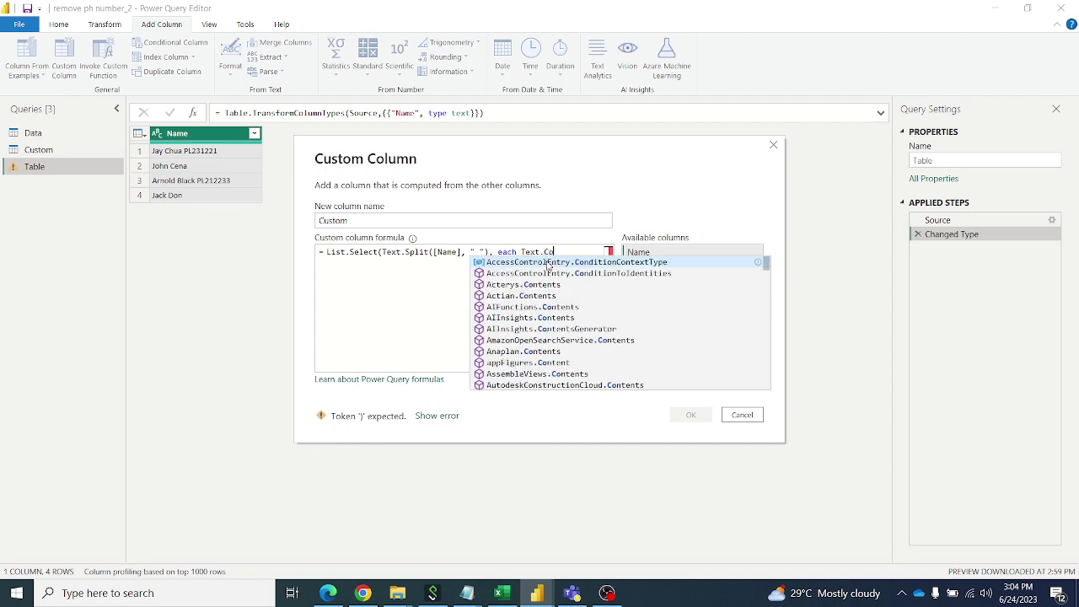
type("o")
type("ntains")
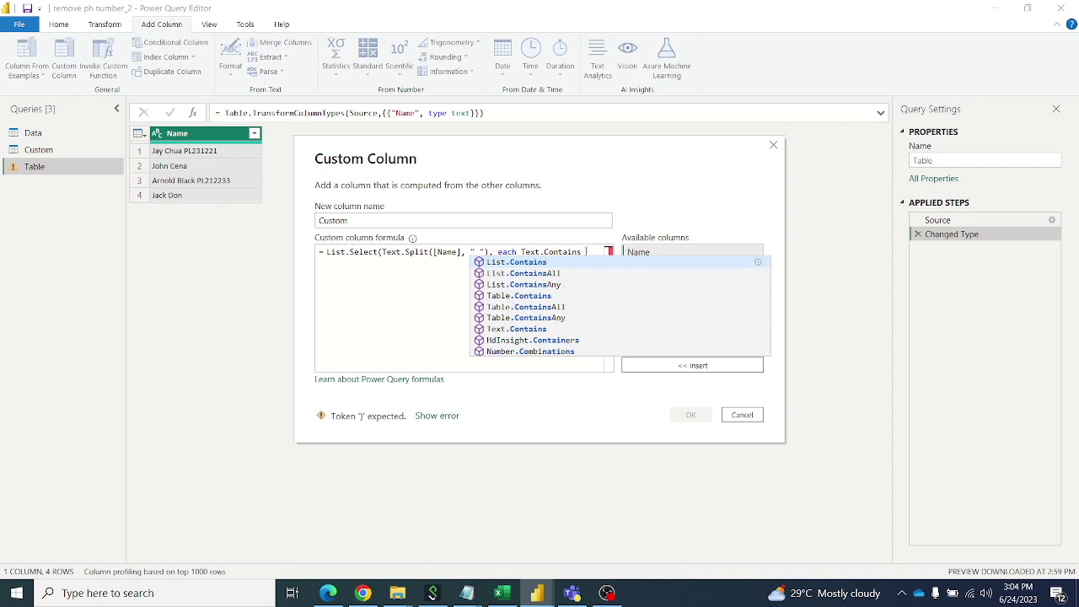
type("(")
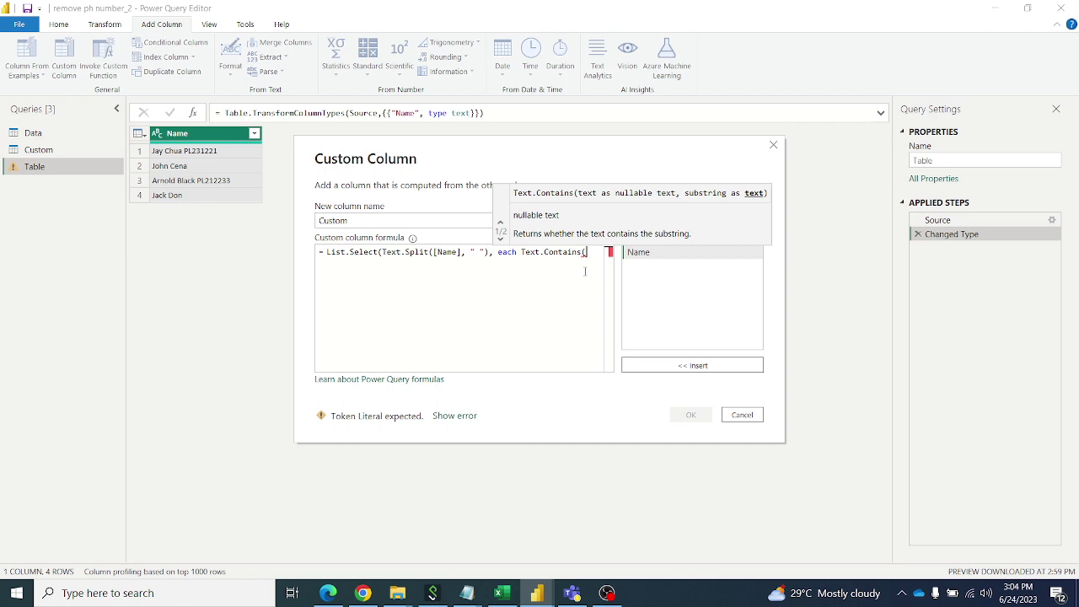
type("_")
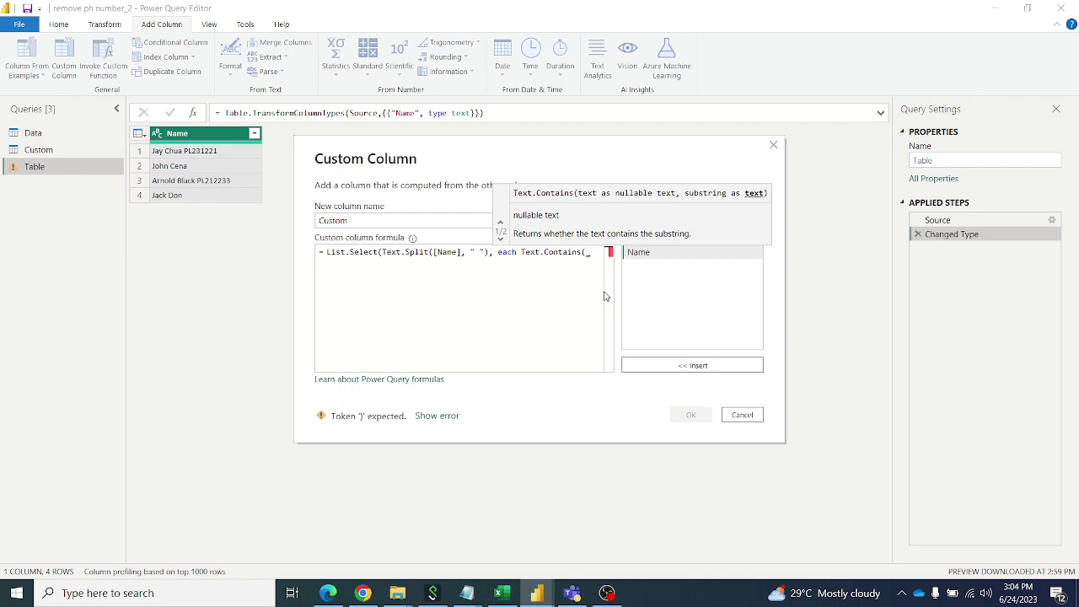
type(",")
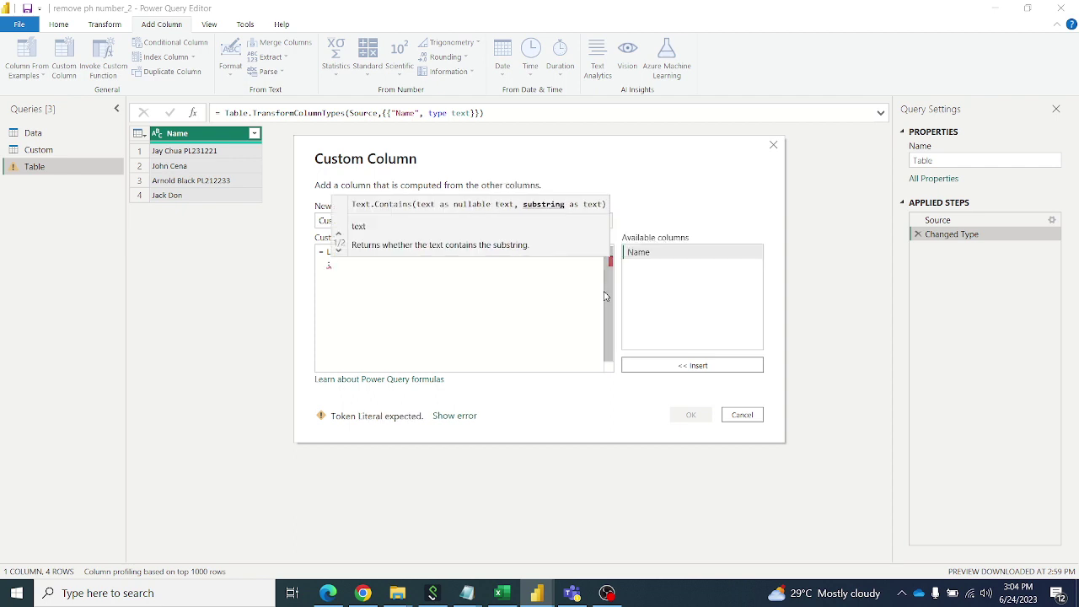
type(" \"")
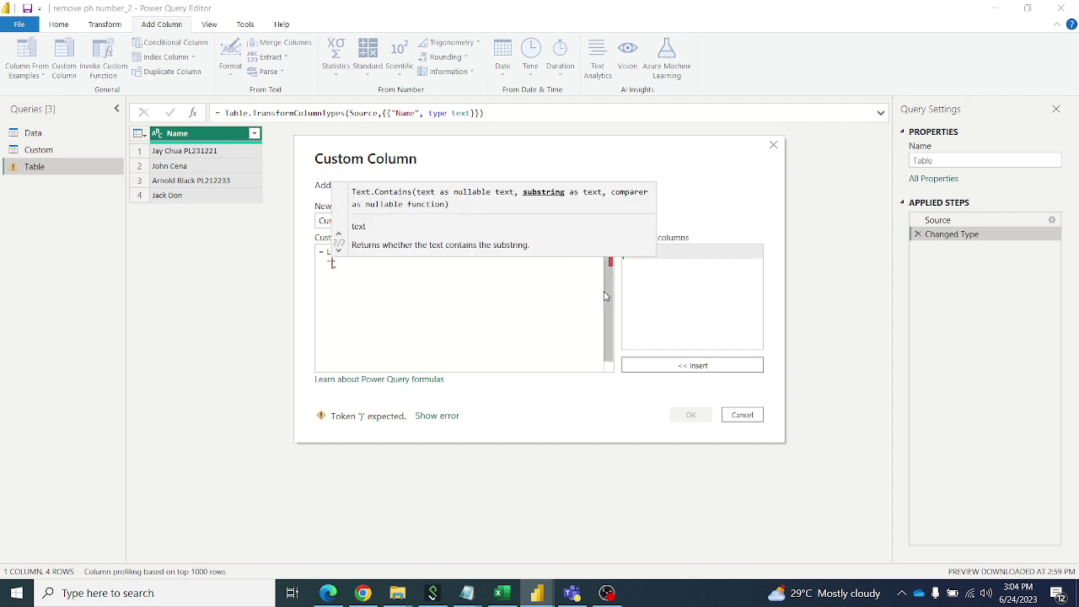
type("PL")
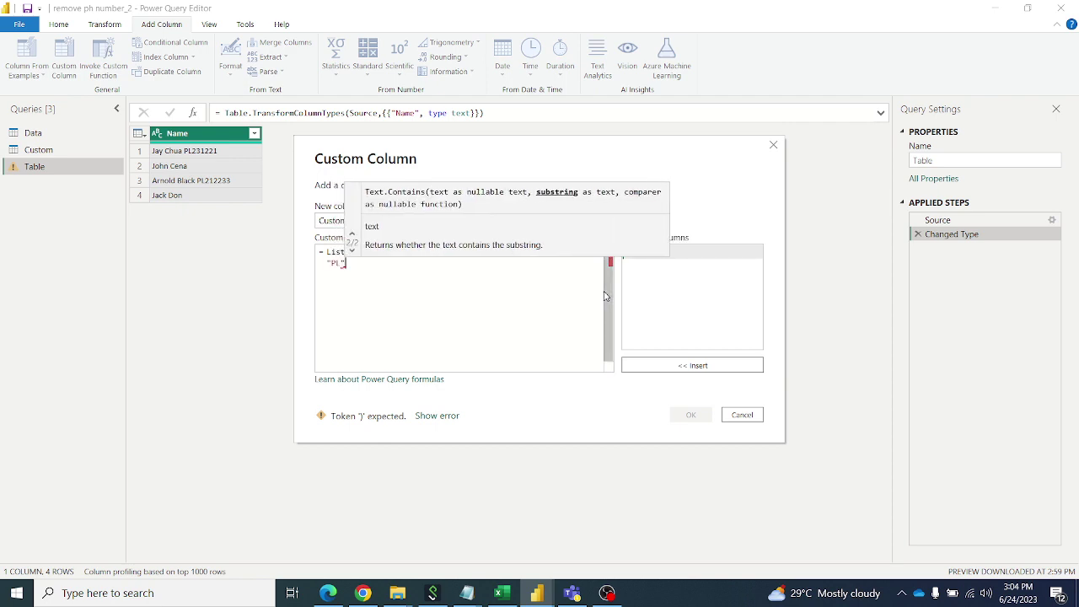
type("\"")
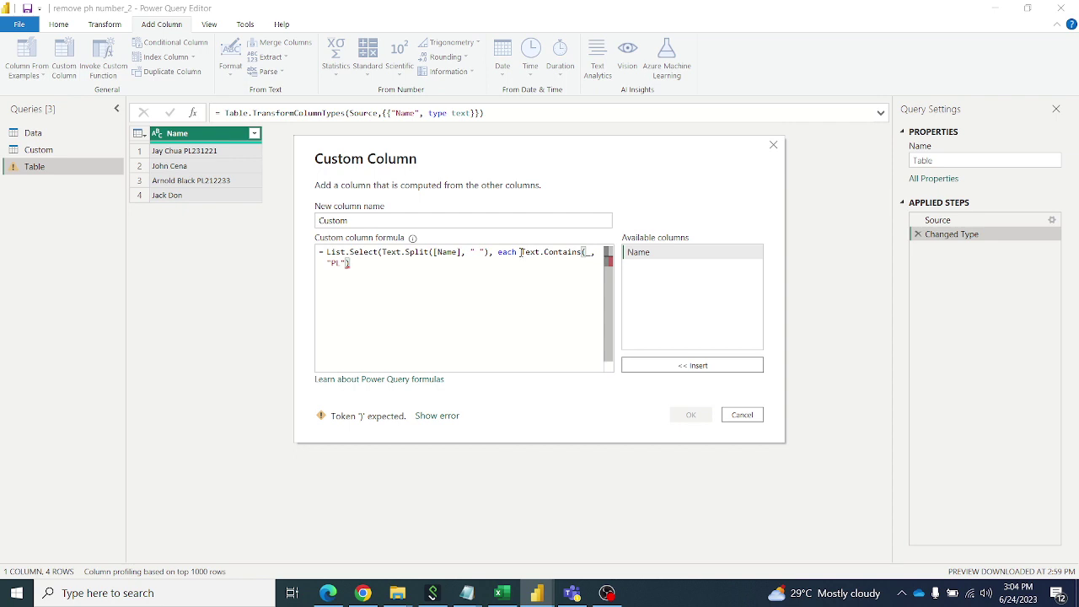
Wrap the test as not(Text.Contains(_, "PL")) and close the brackets so no syntax errors remain
left_click(520, 251)
type("not")
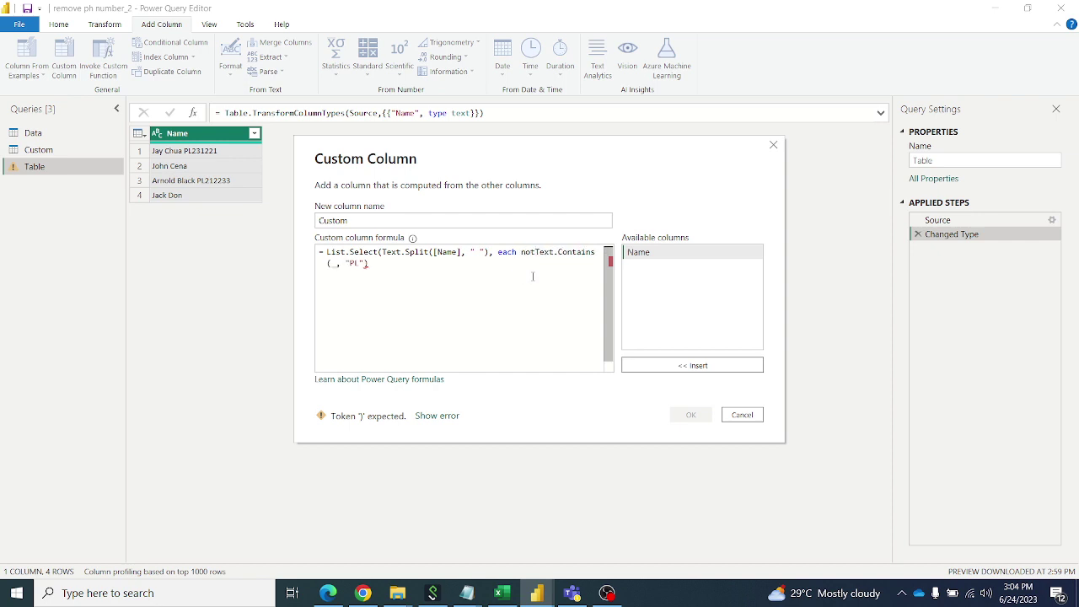
type("(")
left_click(371, 264)
type(")")
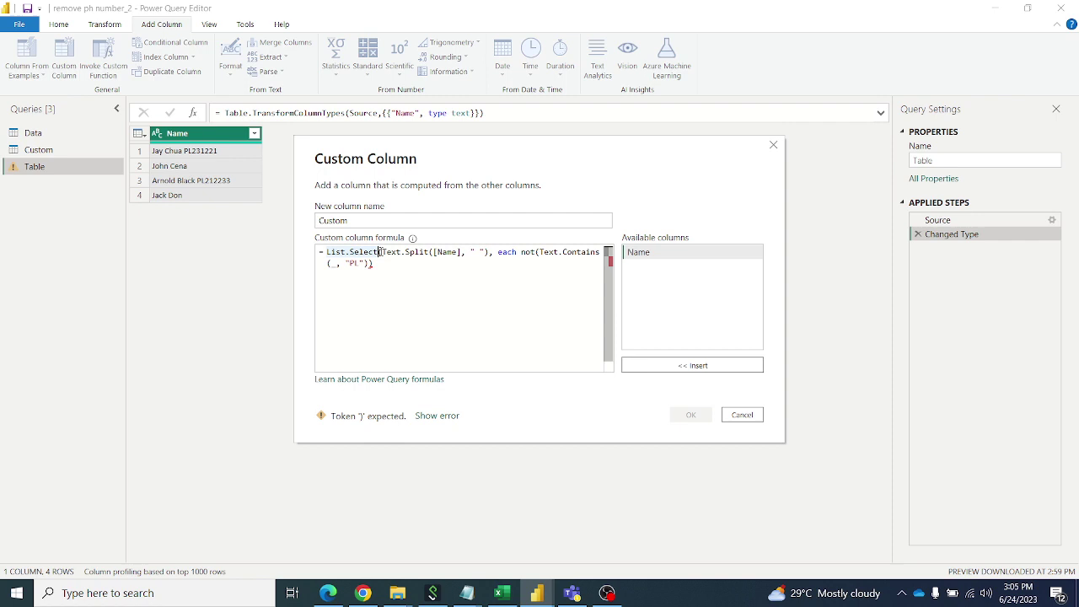
left_click(486, 252)
left_click(372, 265)
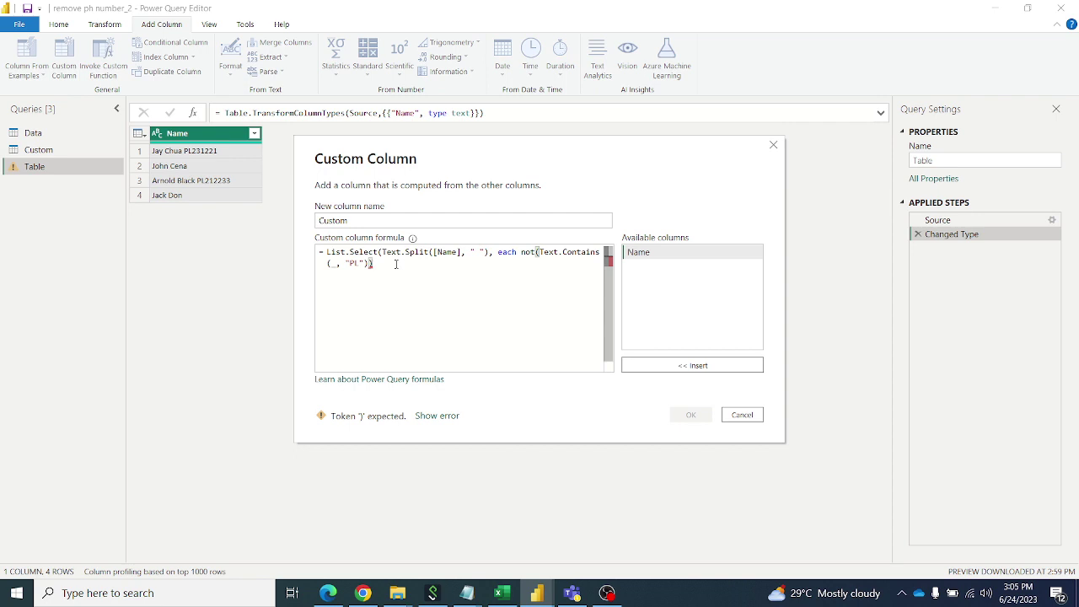
type(")")
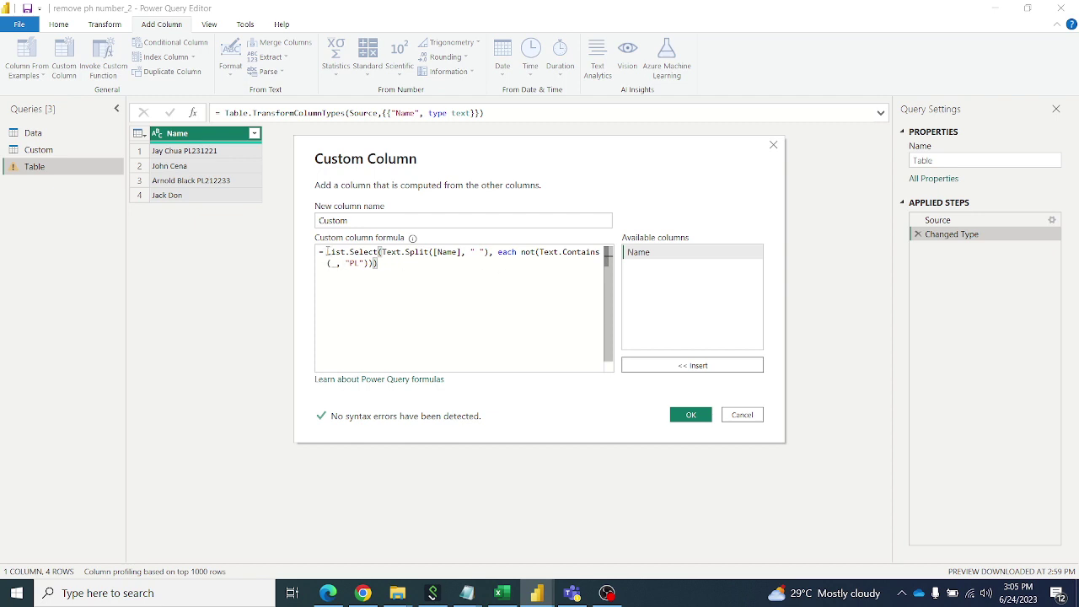
left_click(335, 263)
key("ctrl+Home")
type("Text")
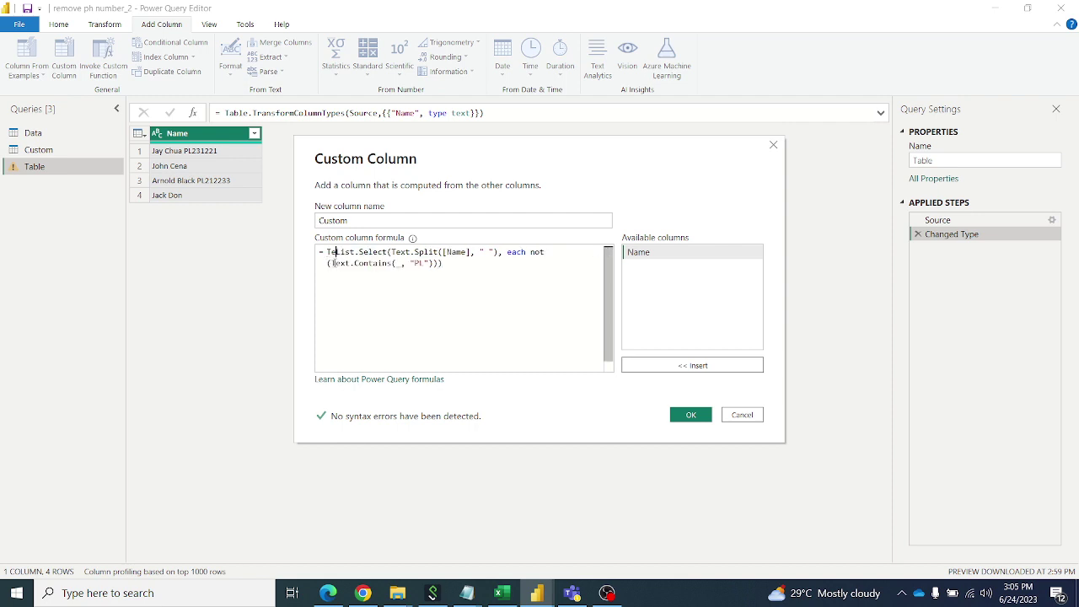
type(".C")
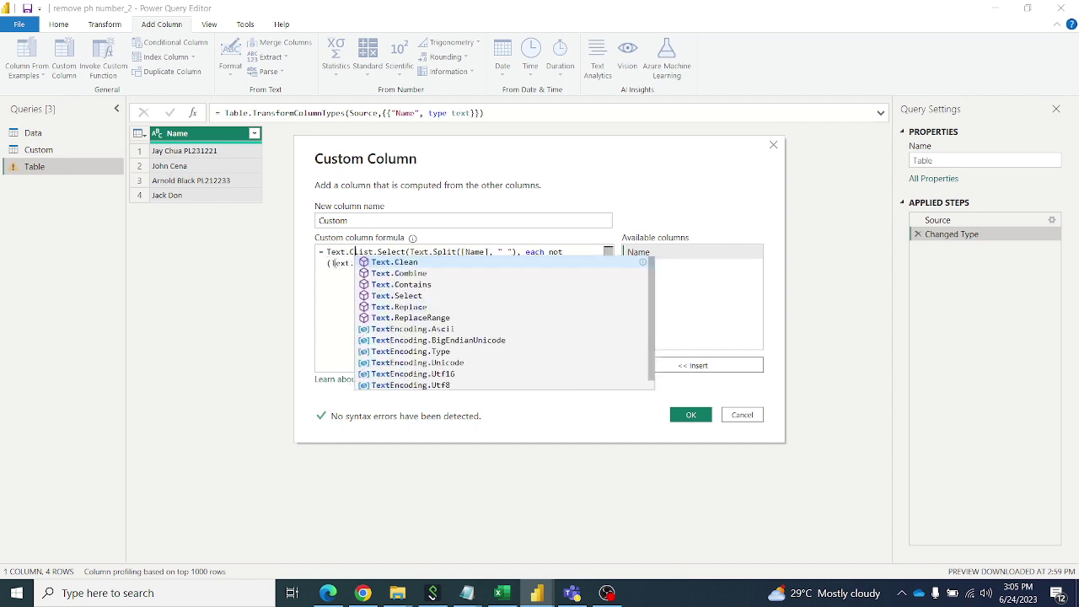
type("ombine")
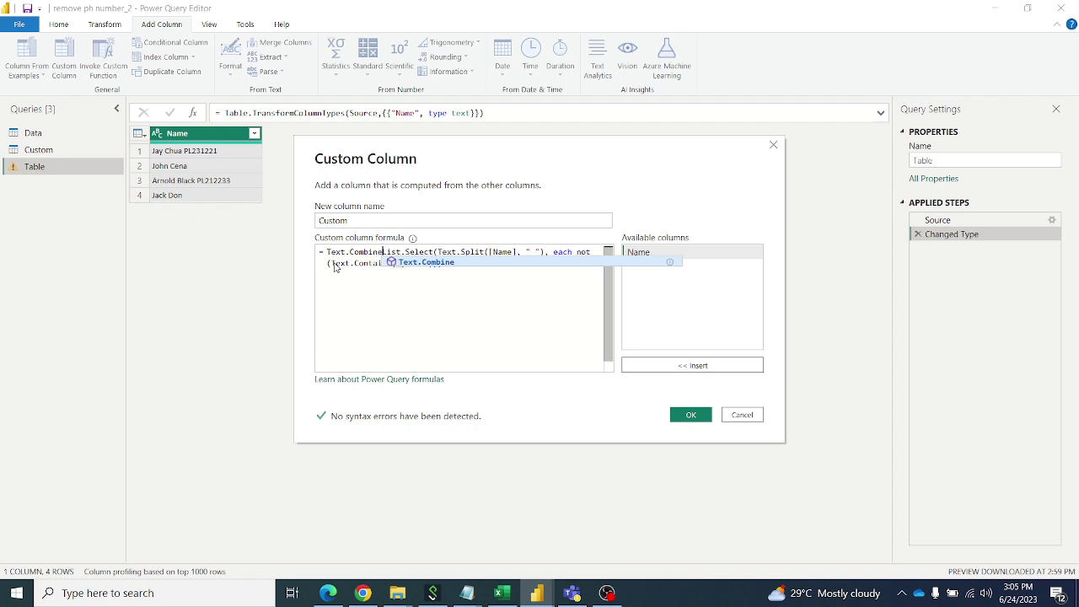
type("(")
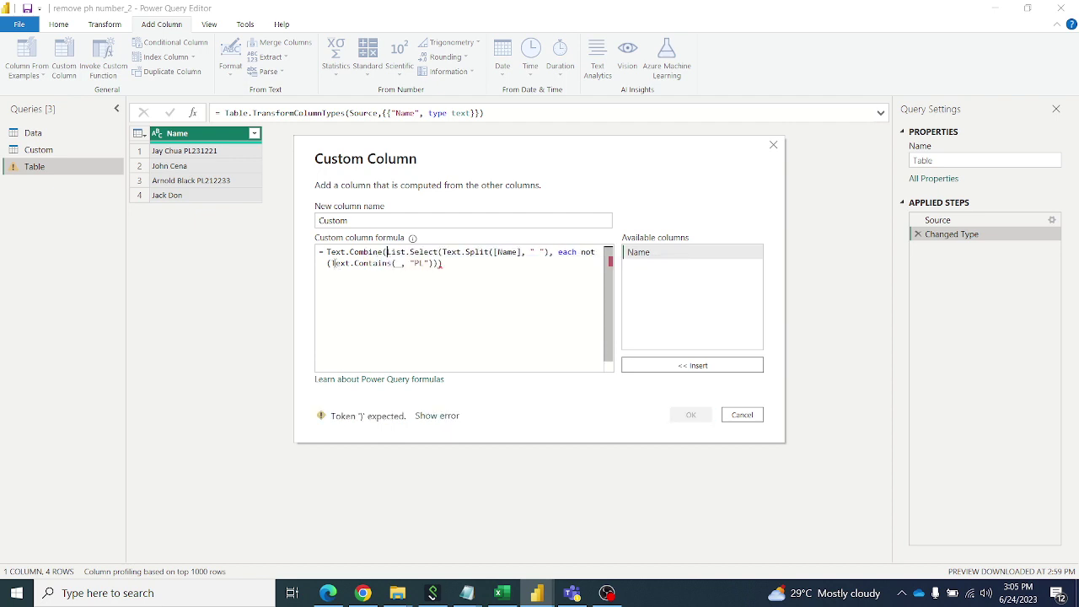
left_click(457, 266)
type(",")
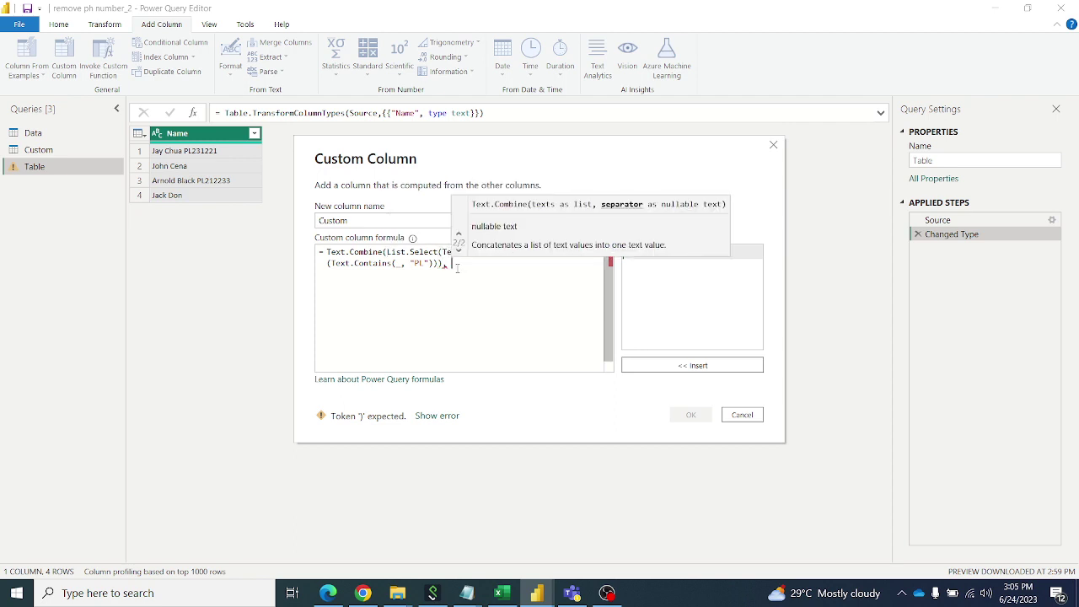
type(" \" \"")
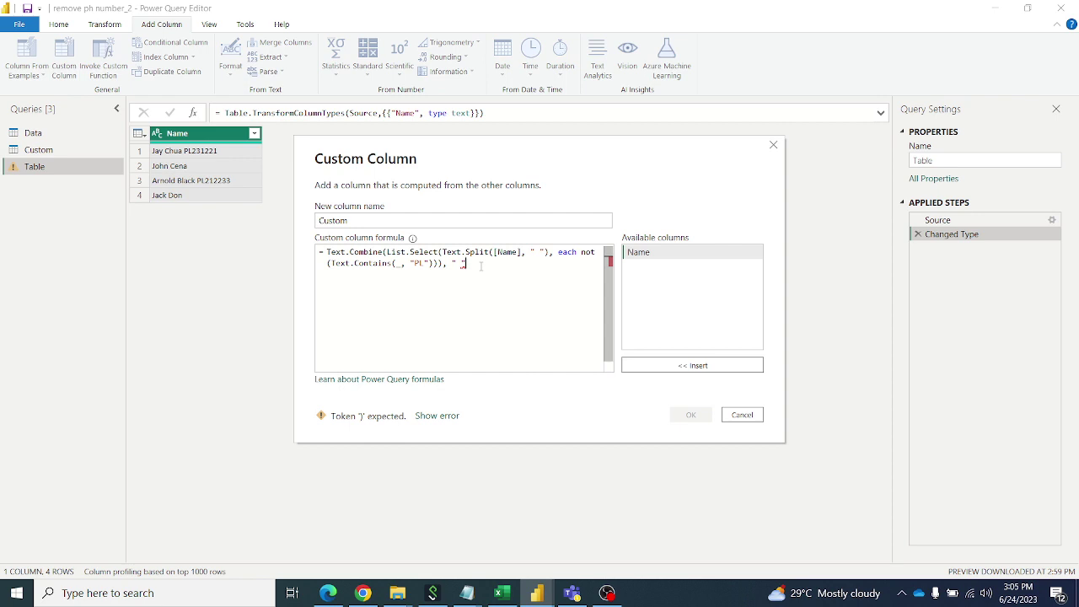
type(")")
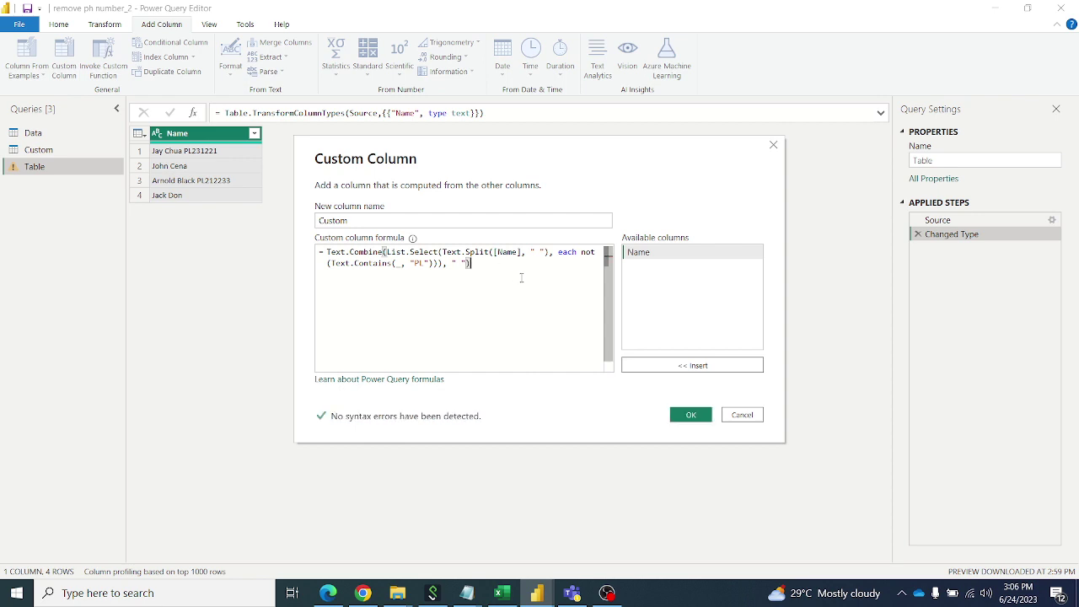
left_click(693, 415)
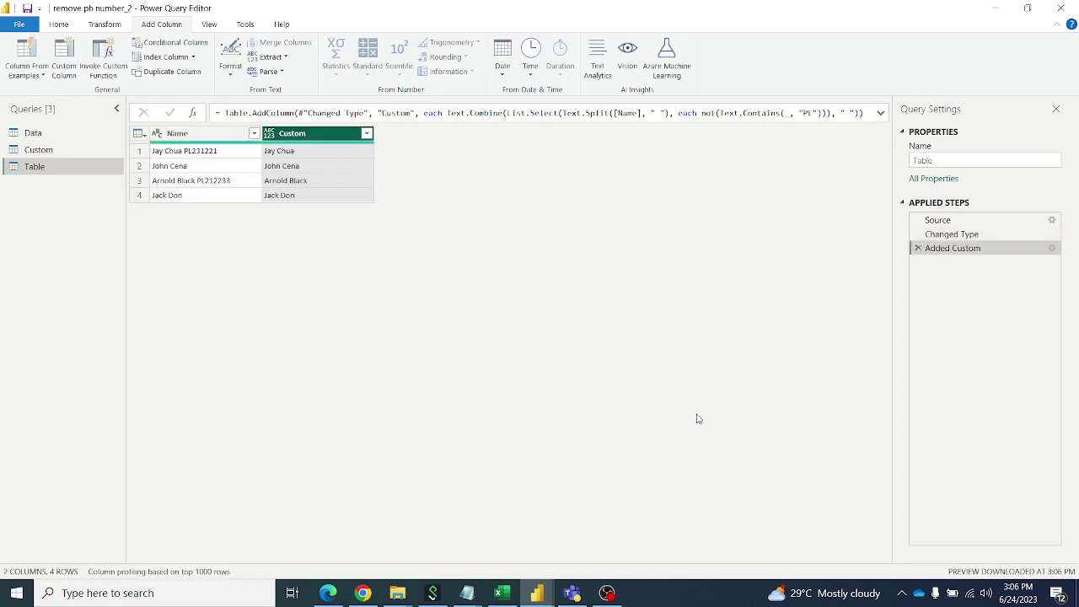